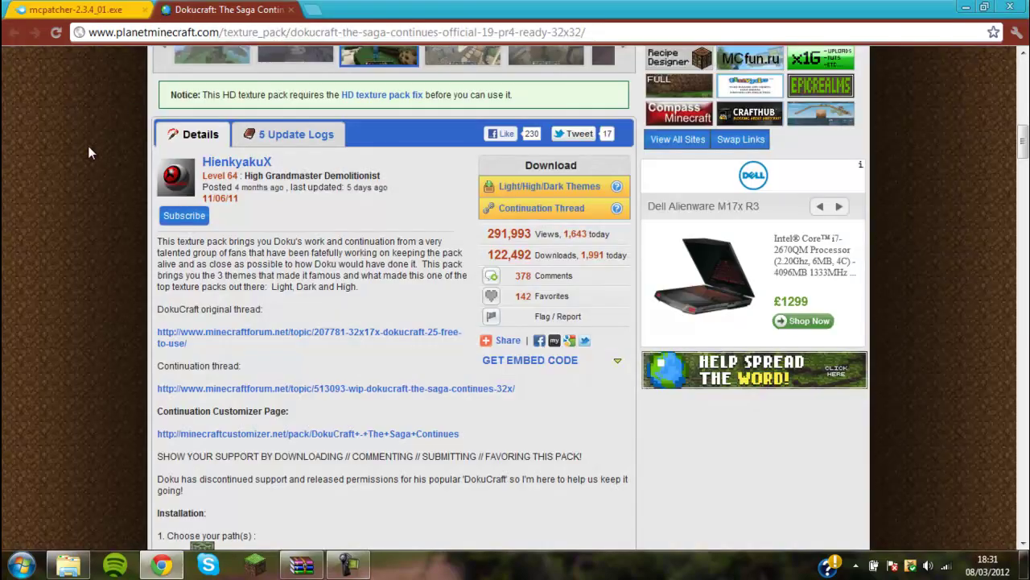
Examine the DokuCraft texture pack page, including its preview images, description and Light/High/Dark Themes download link.
scroll(88, 145, "up", 5)
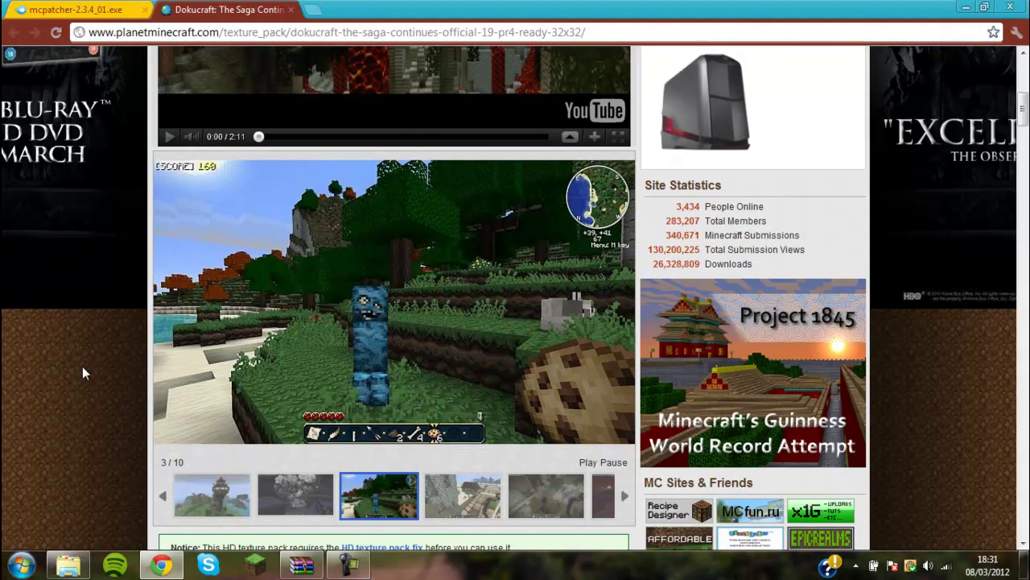
scroll(105, 385, "down", 2)
scroll(113, 386, "down", 2)
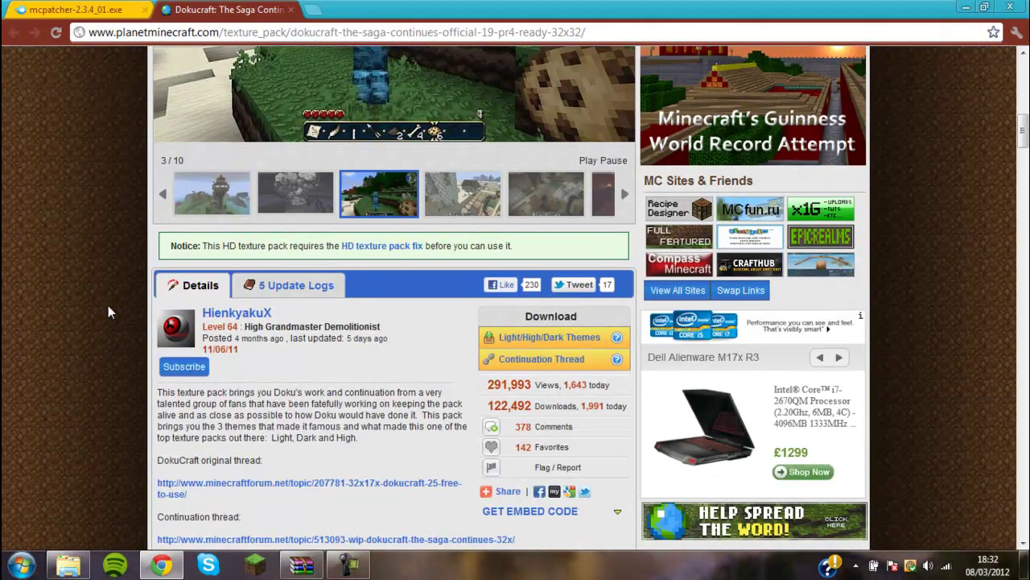
scroll(108, 305, "down", 2)
scroll(87, 324, "up", 4)
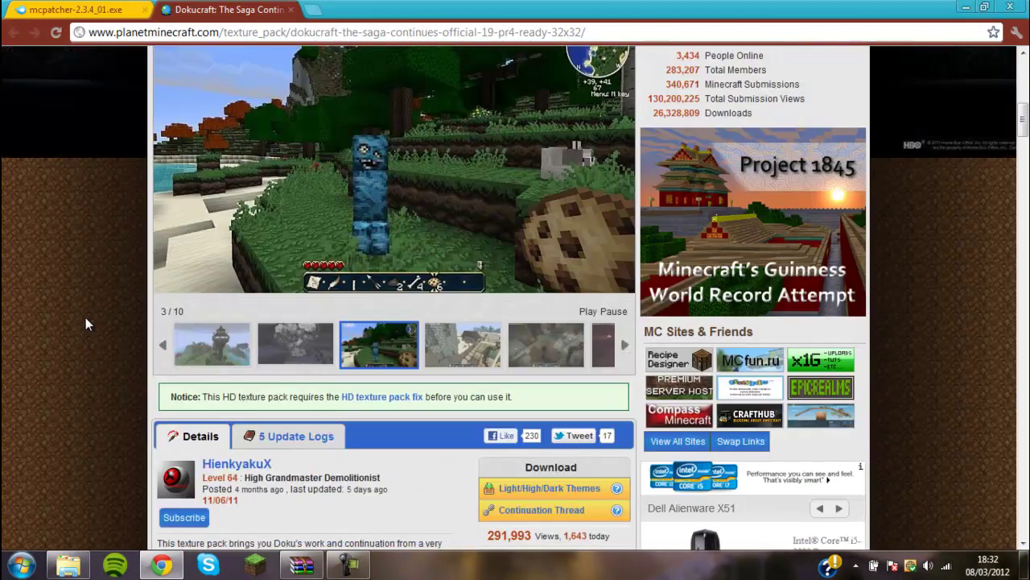
scroll(87, 324, "up", 2)
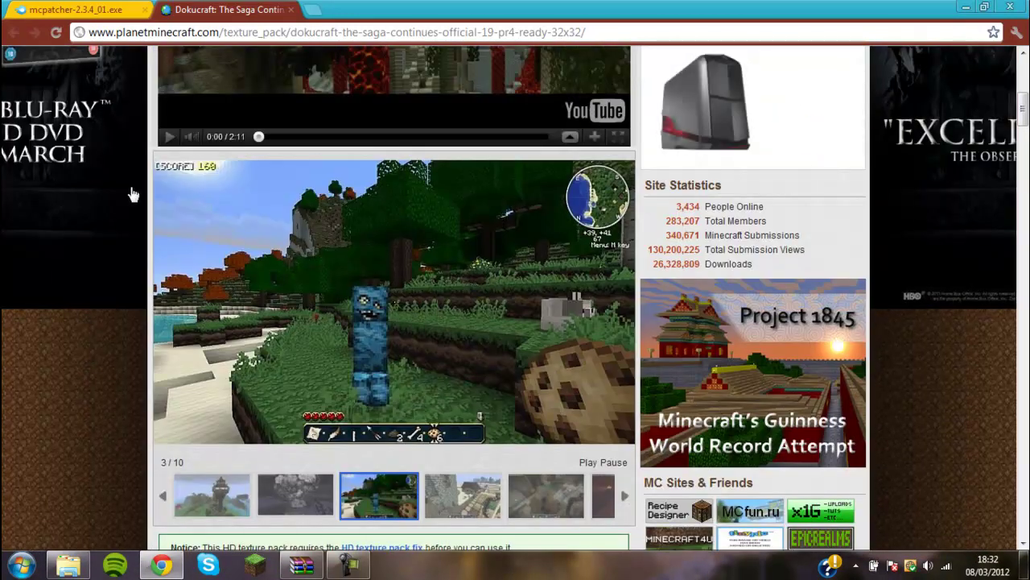
scroll(112, 240, "down", 2)
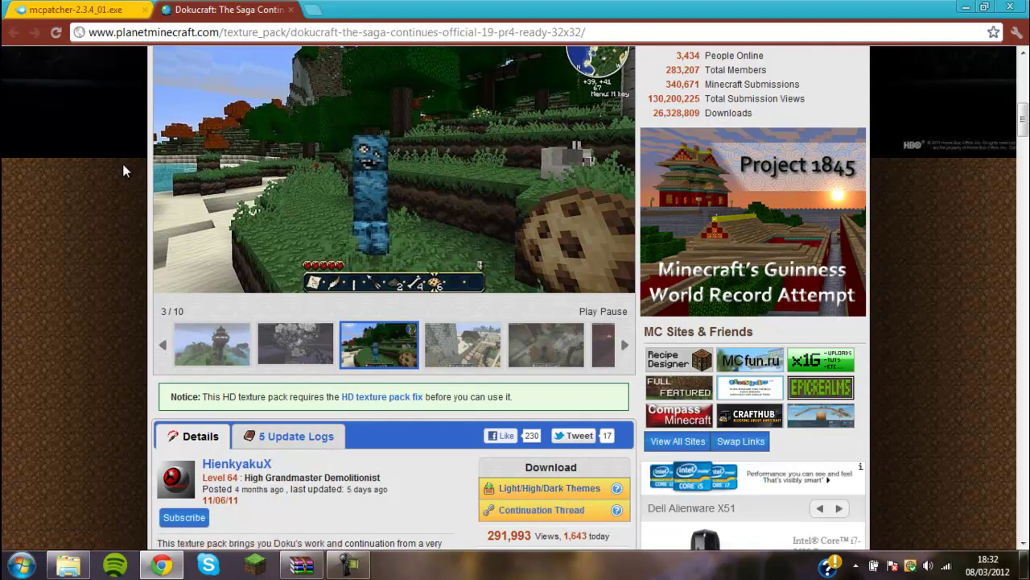
scroll(122, 164, "down", 2)
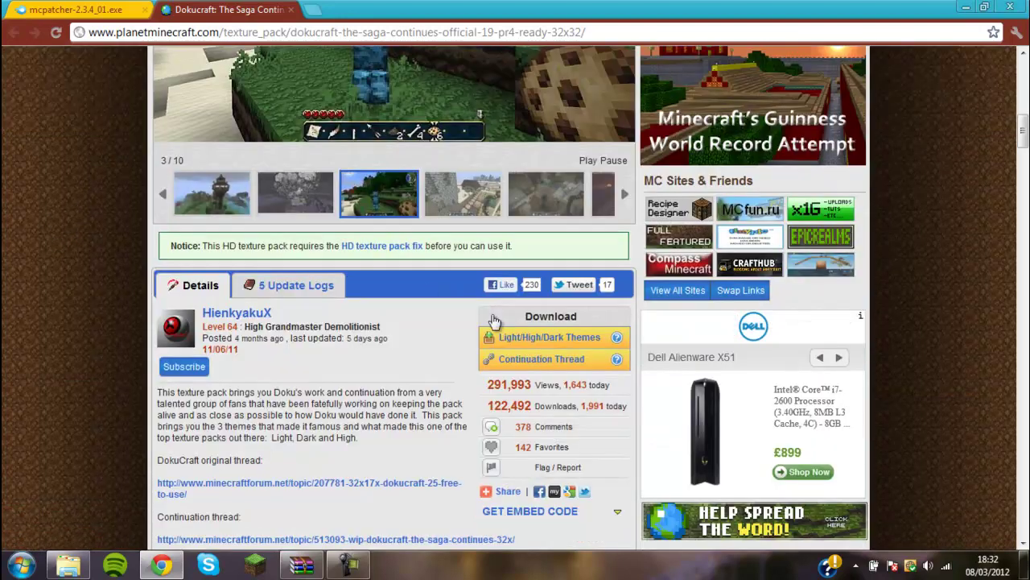
left_click(569, 337)
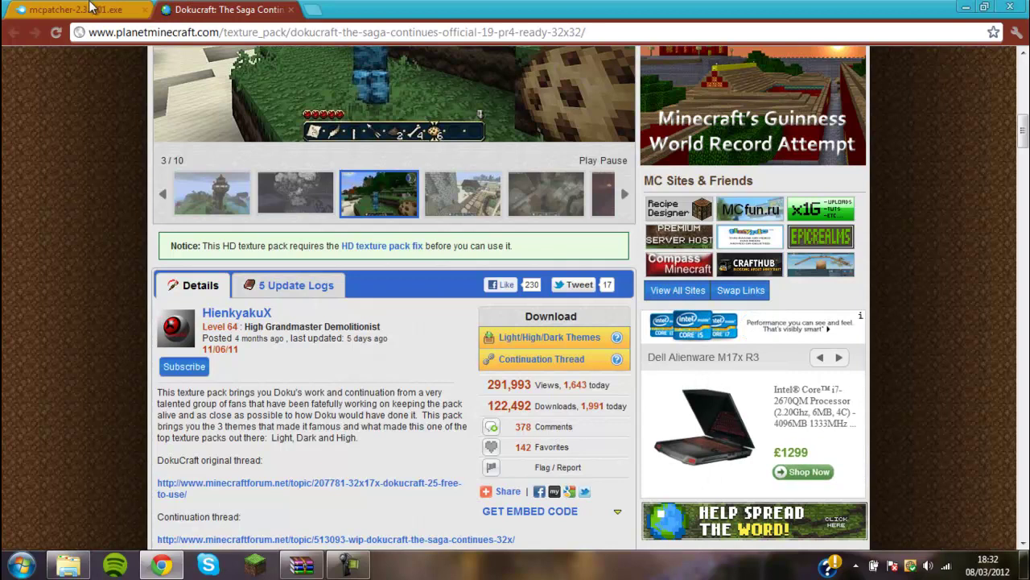
Open the MediaFire page for mcpatcher-2.3.4_01.exe and retry its download.
left_click(91, 8)
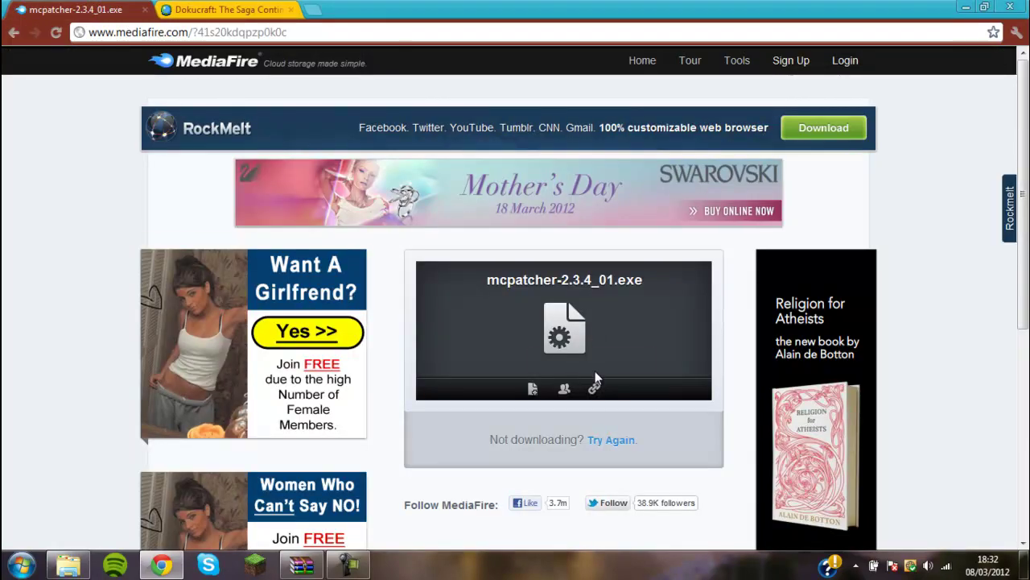
left_click(610, 443)
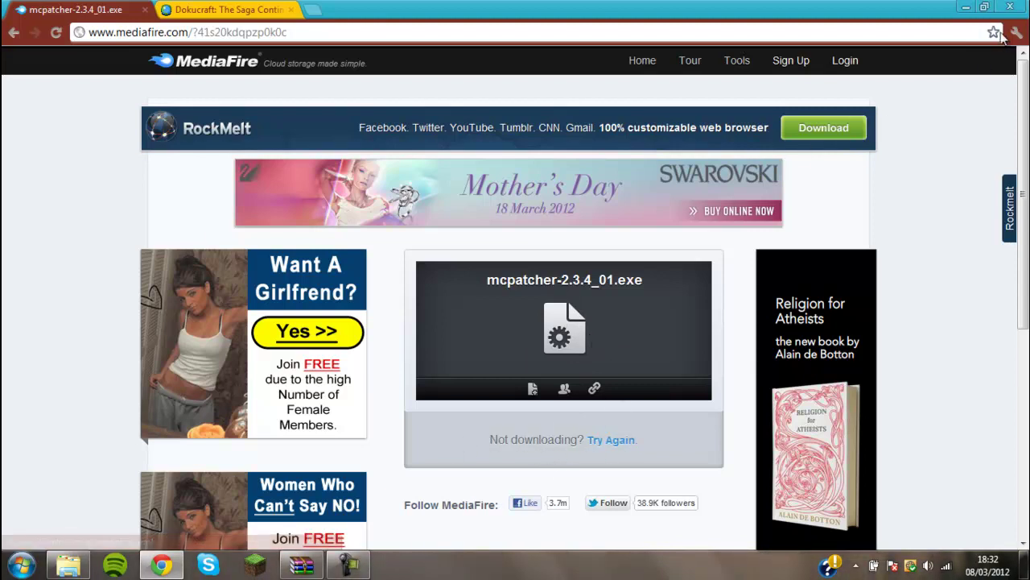
Minimize the browser and the Libraries window to reveal the downloaded files on the desktop.
left_click(967, 8)
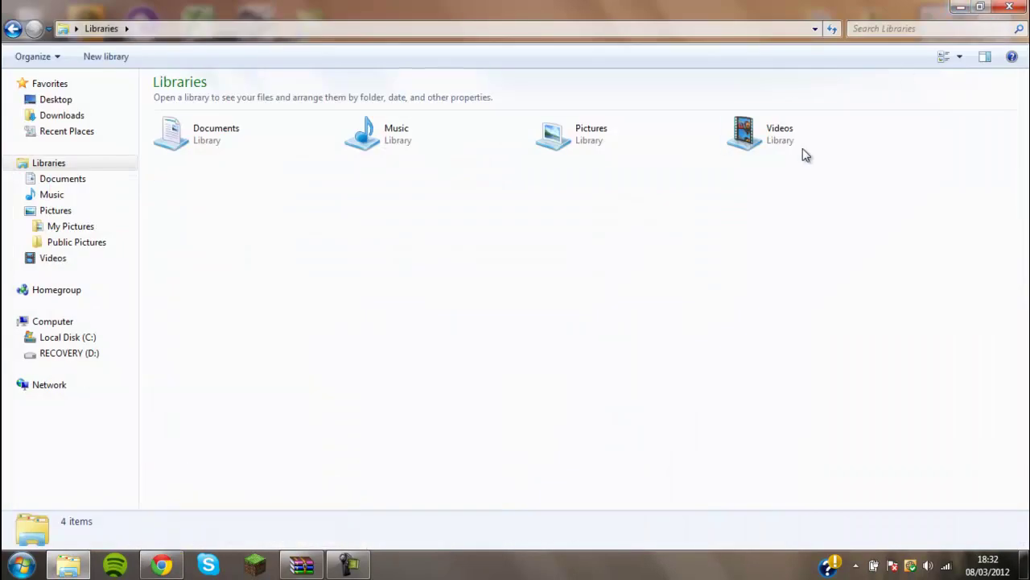
left_click(960, 7)
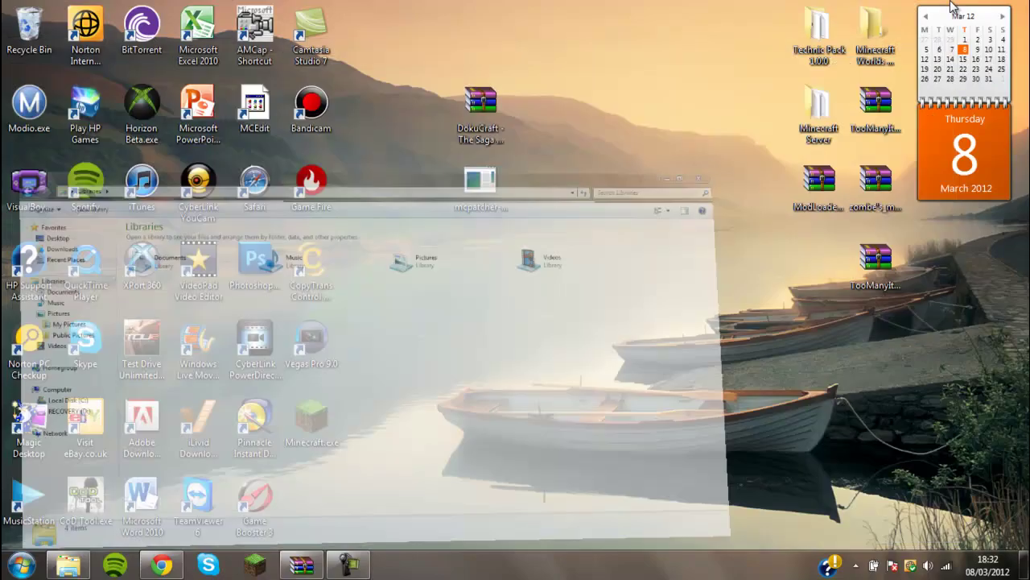
left_click(594, 298)
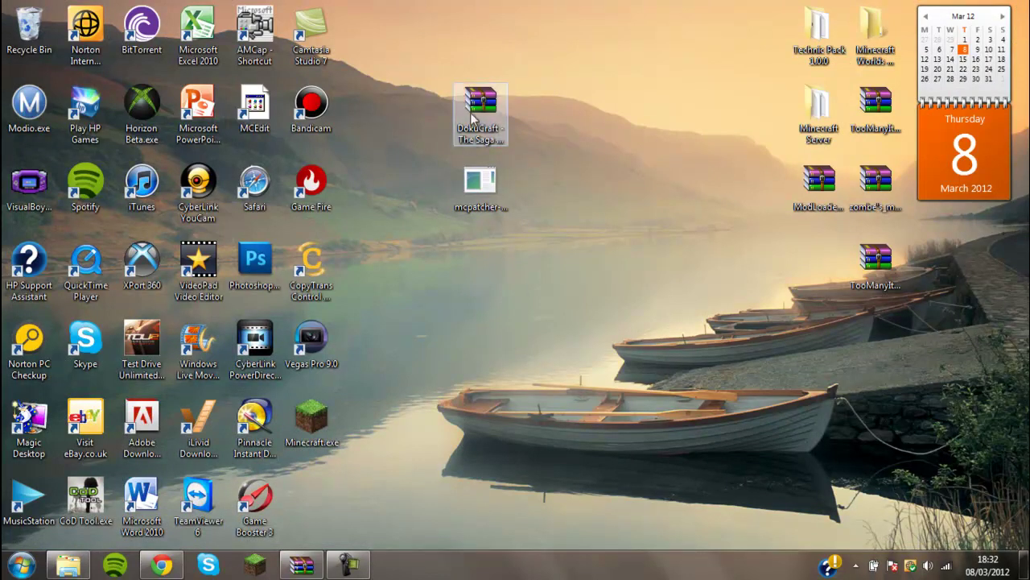
left_click_drag(551, 270, 419, 46)
left_click(418, 47)
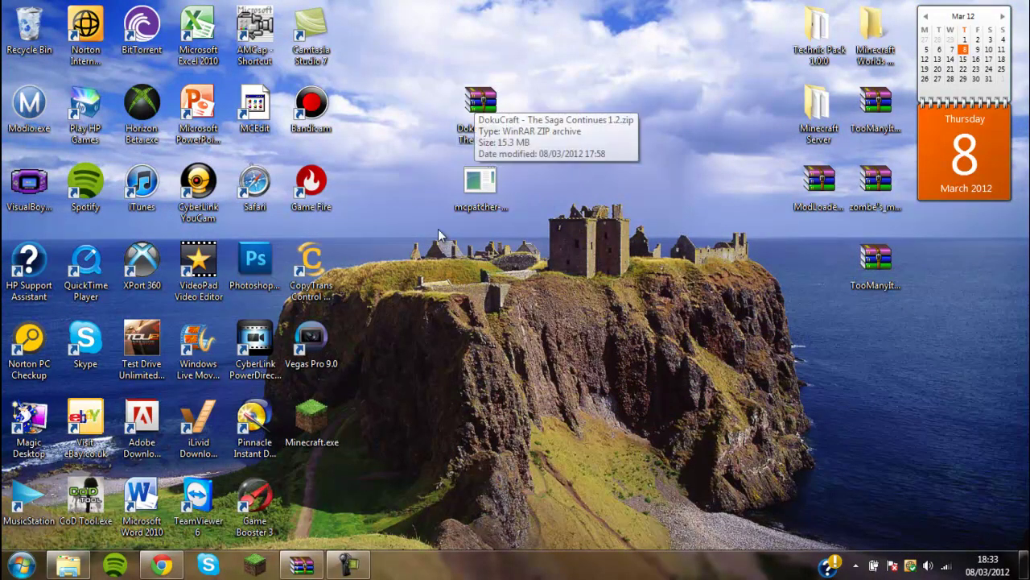
Switch to WinRAR showing the DokuCraft - The Saga Continues 1.2.zip archive and clear its file selection.
left_click(302, 563)
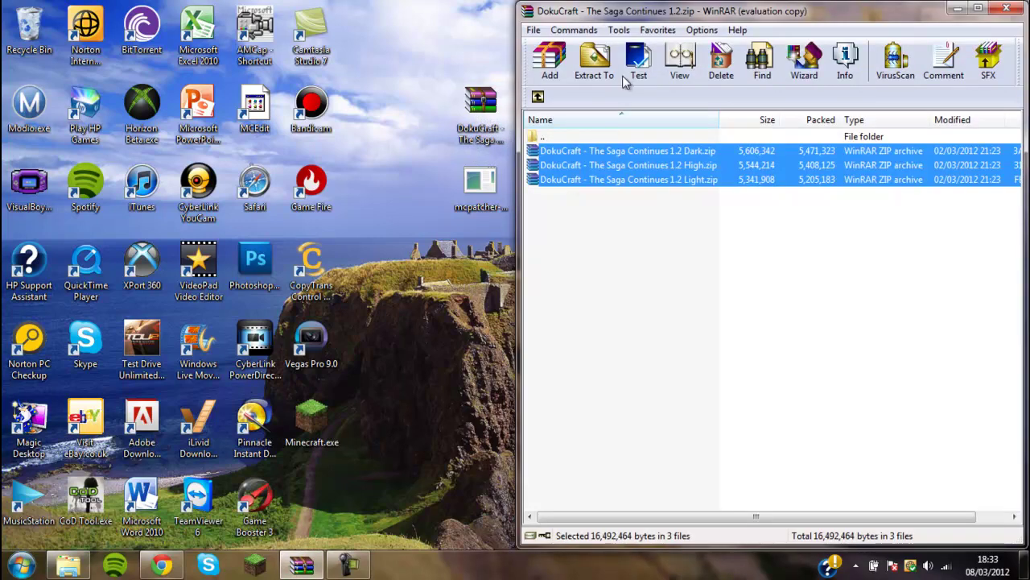
left_click(697, 223)
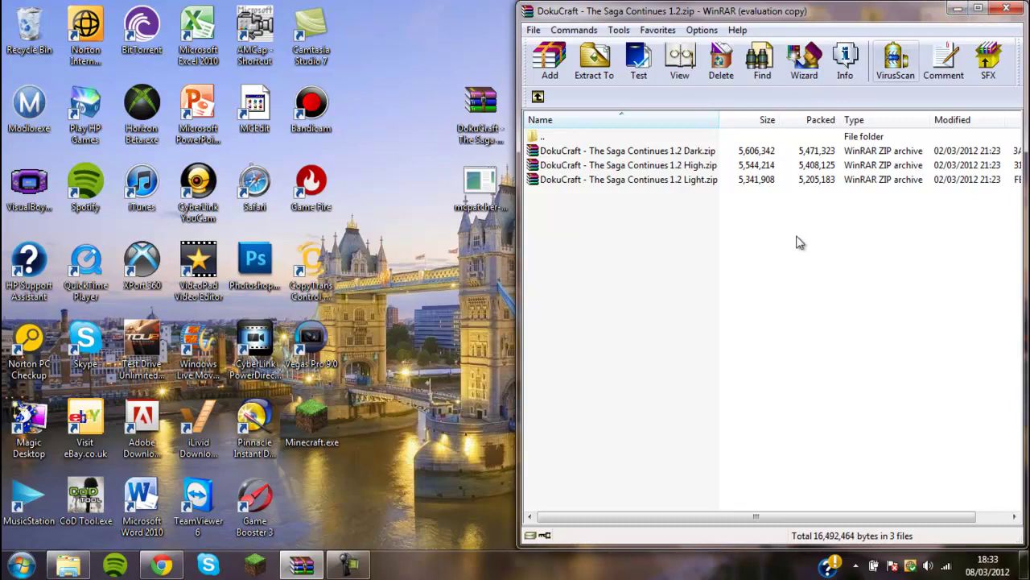
Switch to Windows Explorer, go to %appdata% and open the texturepacks folder inside .minecraft.
left_click(93, 554)
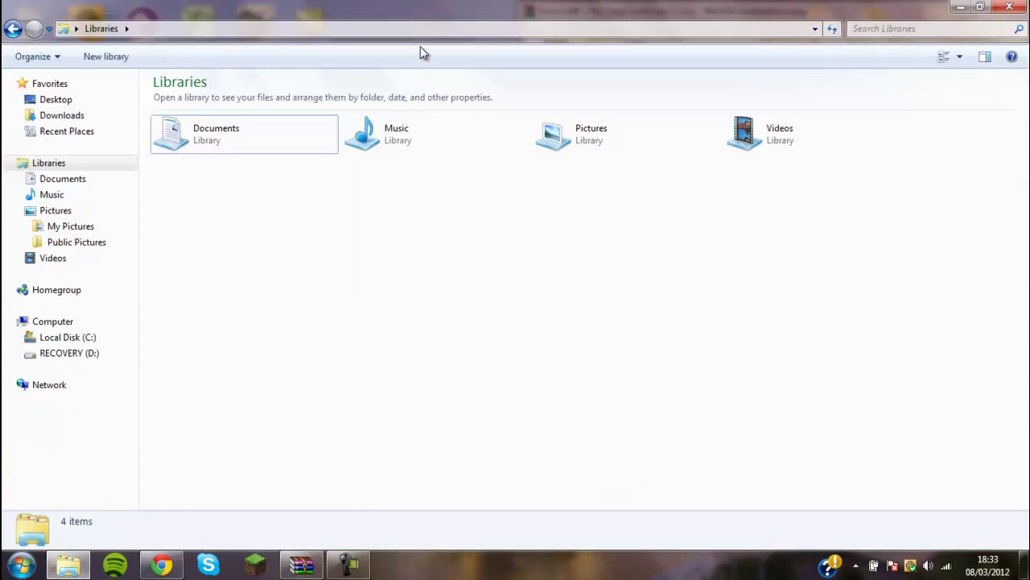
left_click(409, 30)
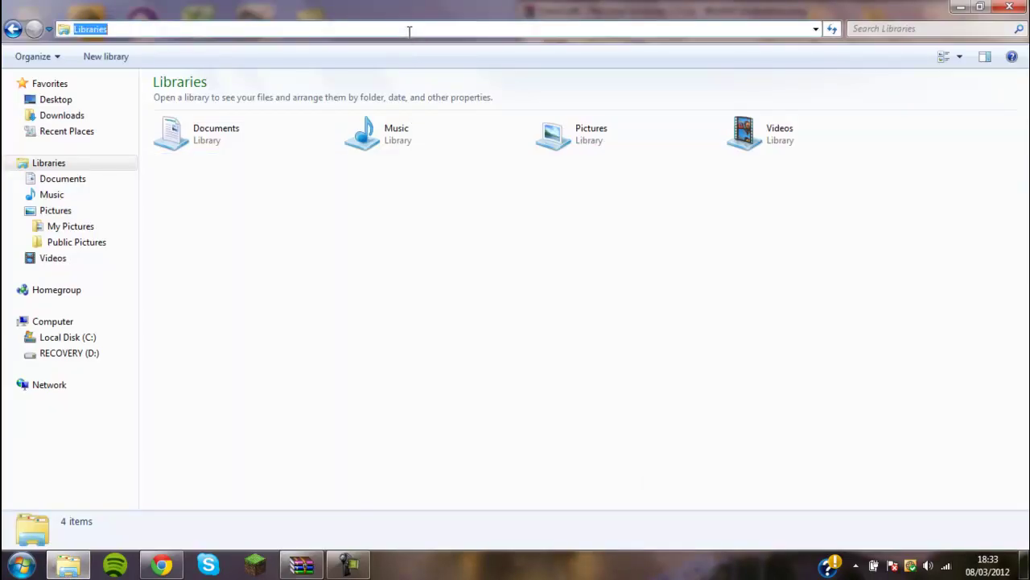
type("%%")
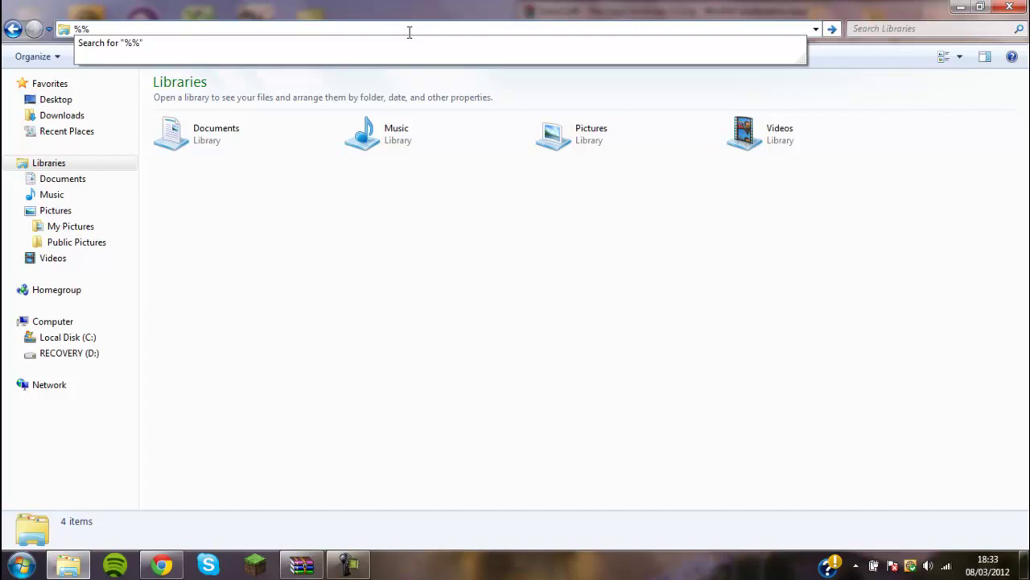
type("appdata")
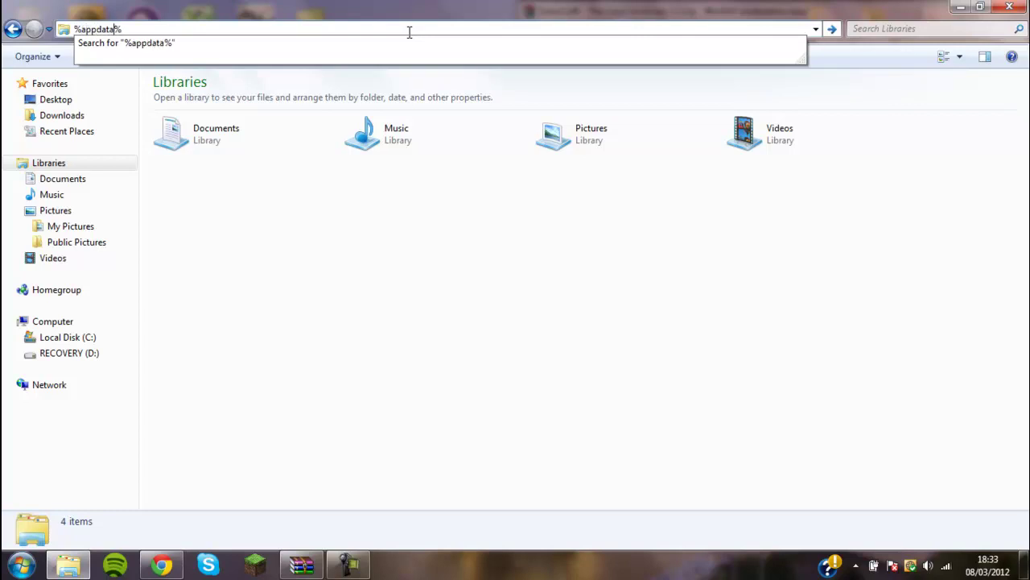
key("Return")
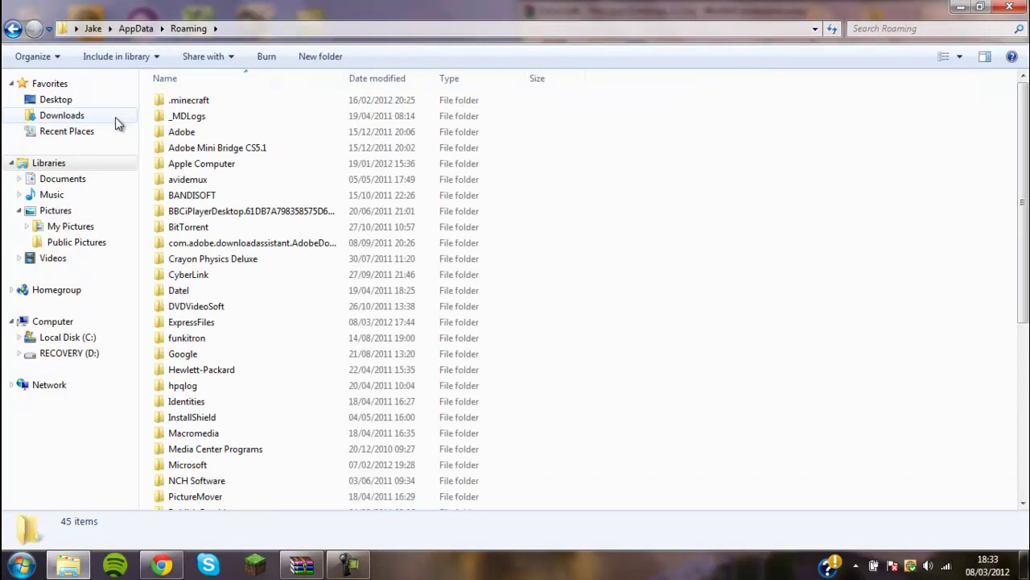
double_click(213, 100)
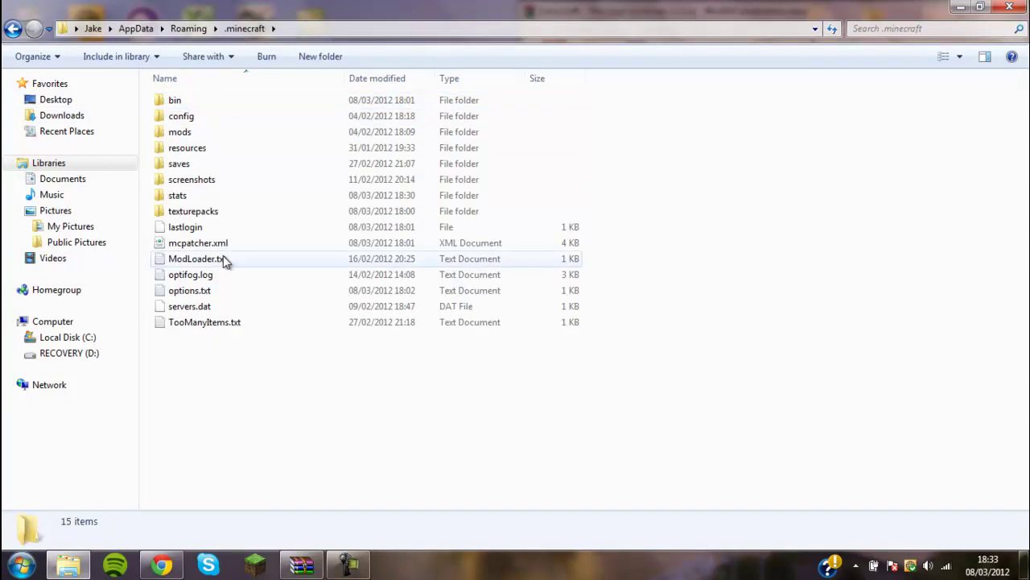
double_click(212, 211)
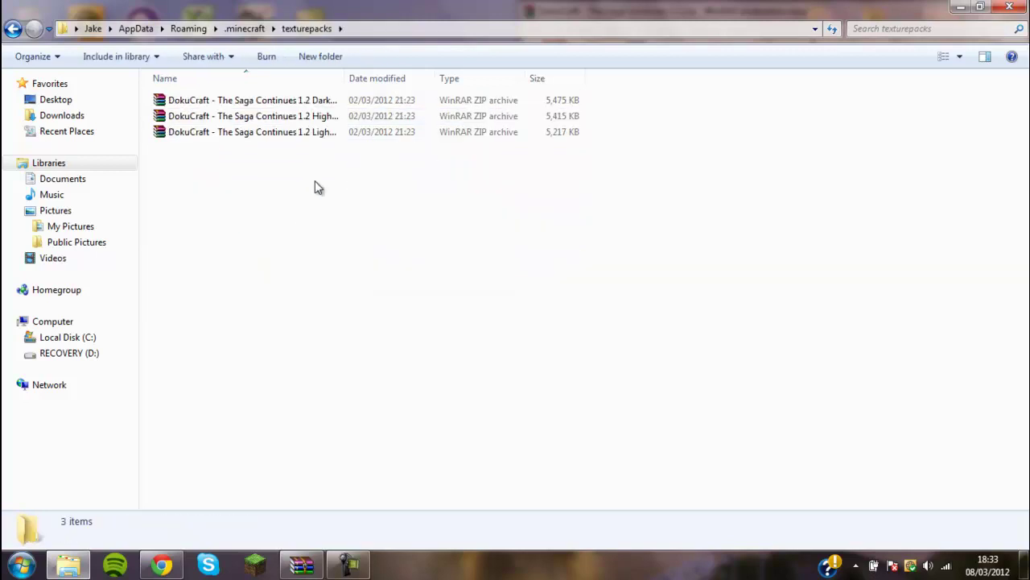
Delete the three existing DokuCraft ZIP archives from the texturepacks folder.
left_click_drag(496, 211, 345, 115)
left_click(372, 181)
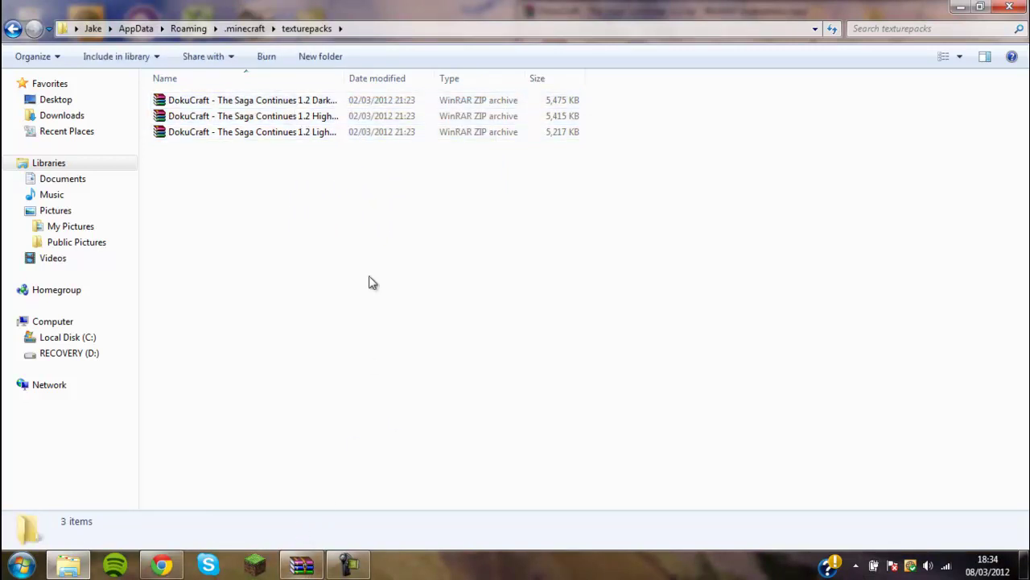
left_click_drag(391, 271, 356, 99)
key("Delete")
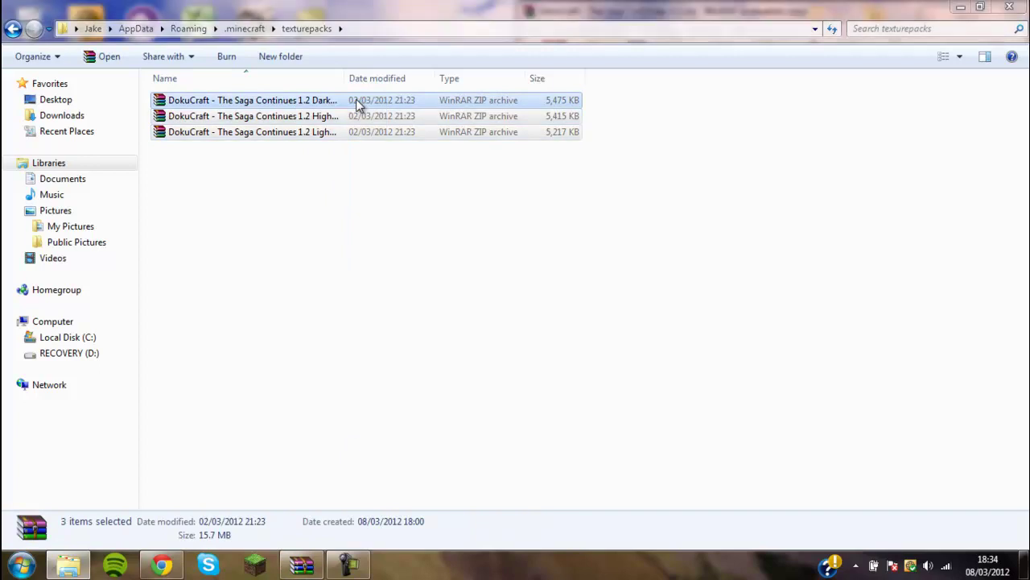
Extract the DokuCraft Dark, High and Light ZIP files from the archive into the texturepacks folder and close both windows.
left_click_drag(587, 4, 2, 48)
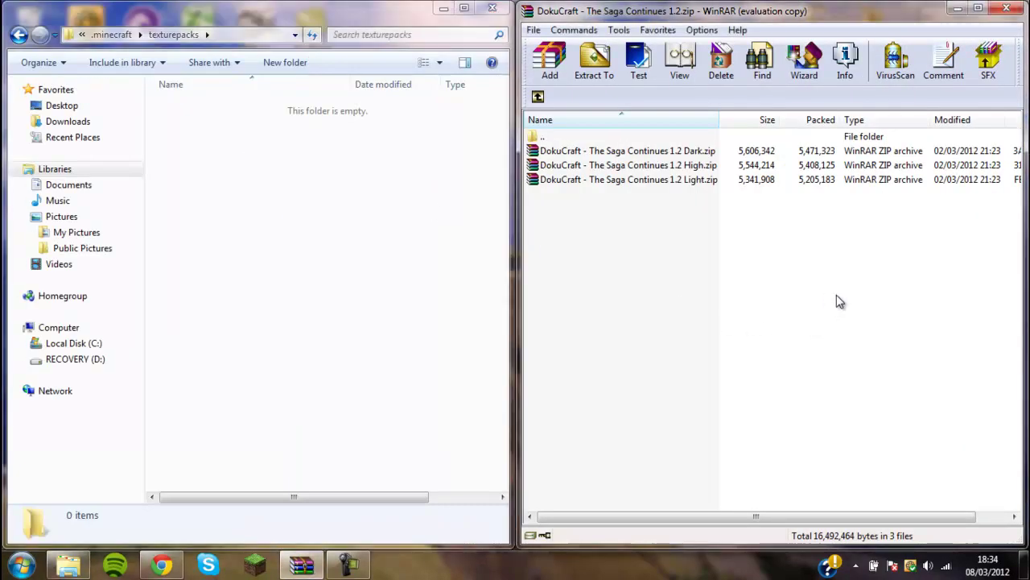
left_click_drag(837, 295, 327, 175)
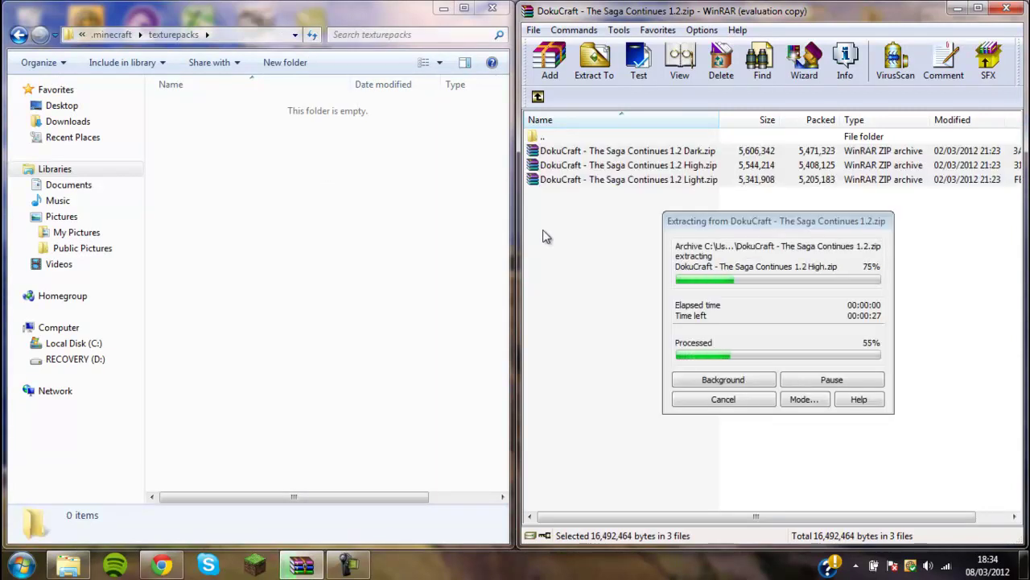
left_click(475, 241)
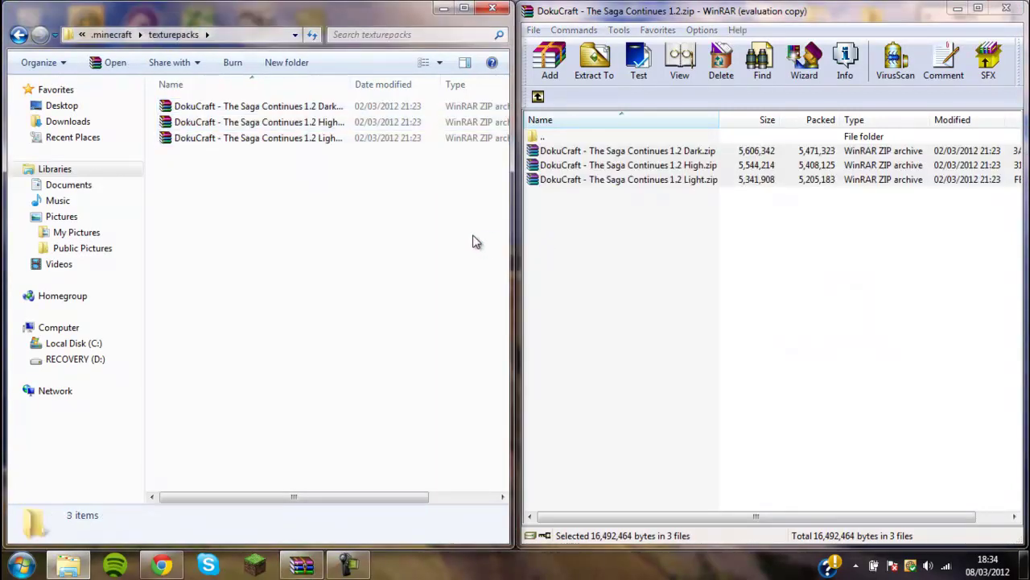
left_click(1006, 8)
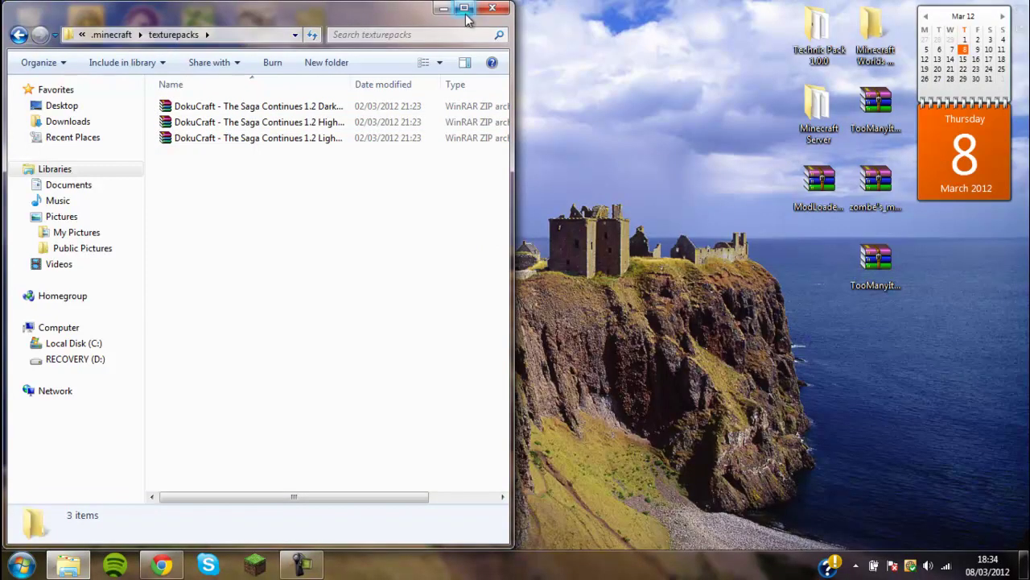
left_click(493, 9)
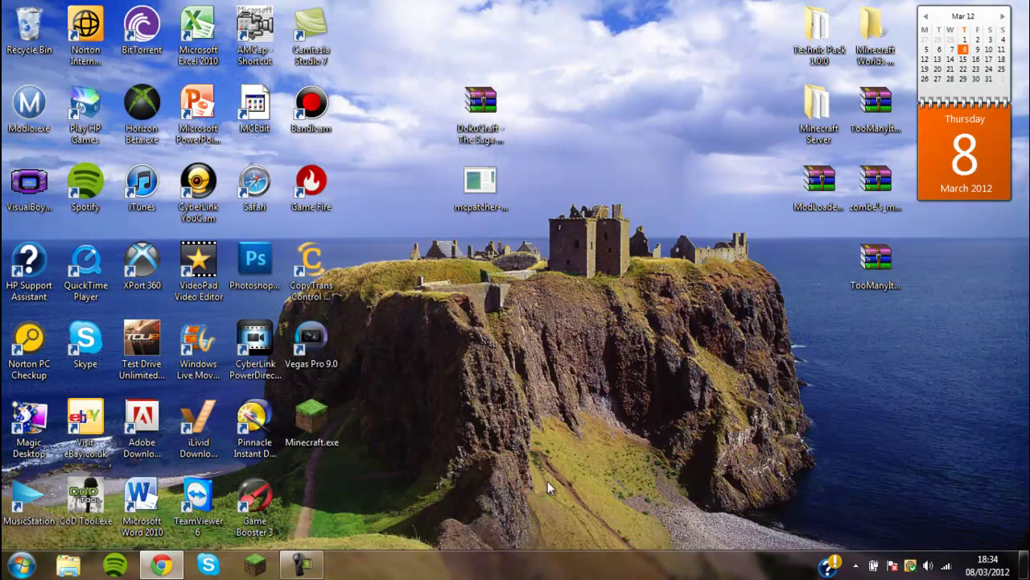
Launch Minecraft from the desktop and log in with the remembered account.
double_click(310, 419)
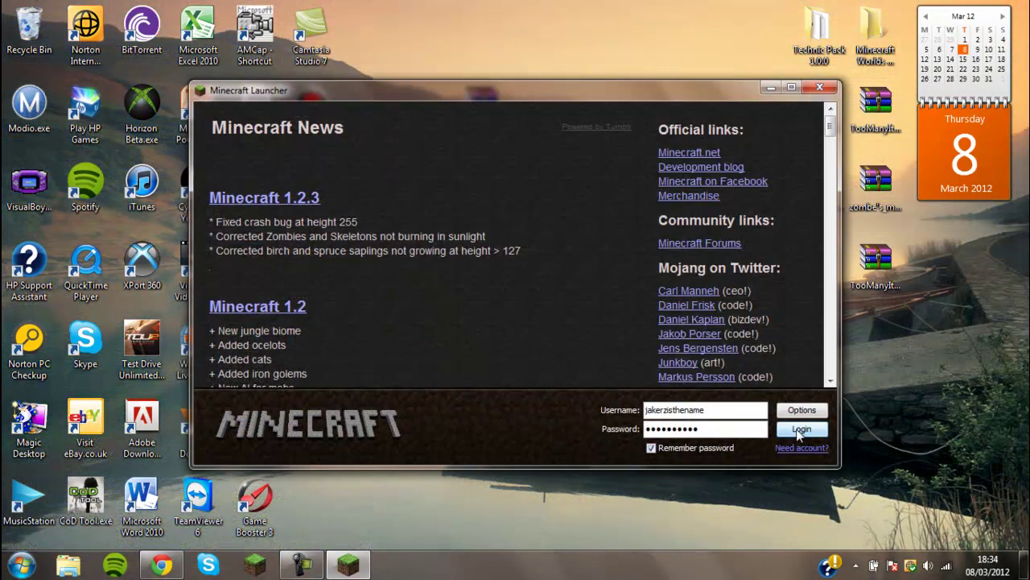
left_click(800, 430)
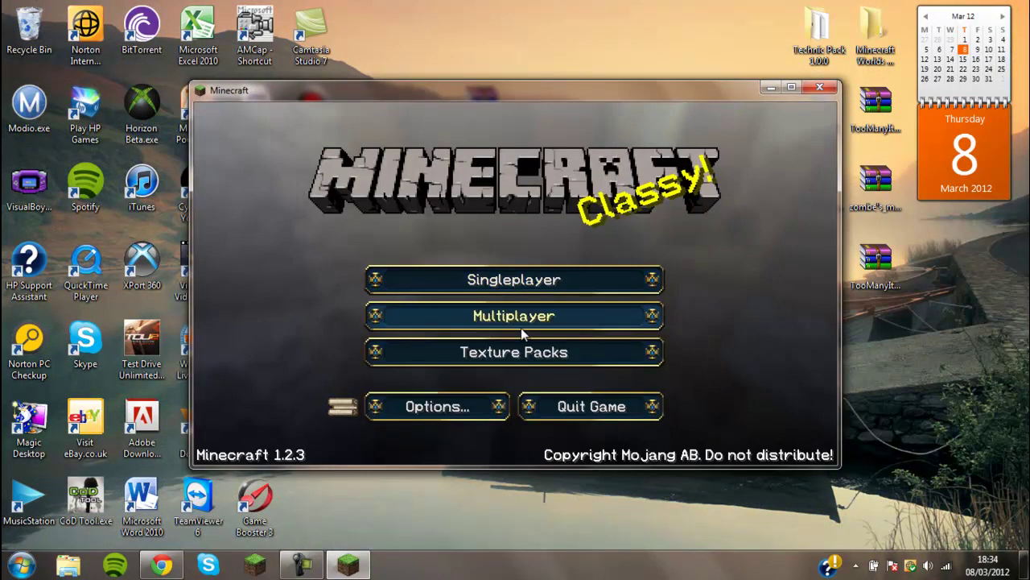
Apply the DokuCraft - The Saga Continues 1.2 Light.zip texture pack and return to the main menu.
left_click(546, 357)
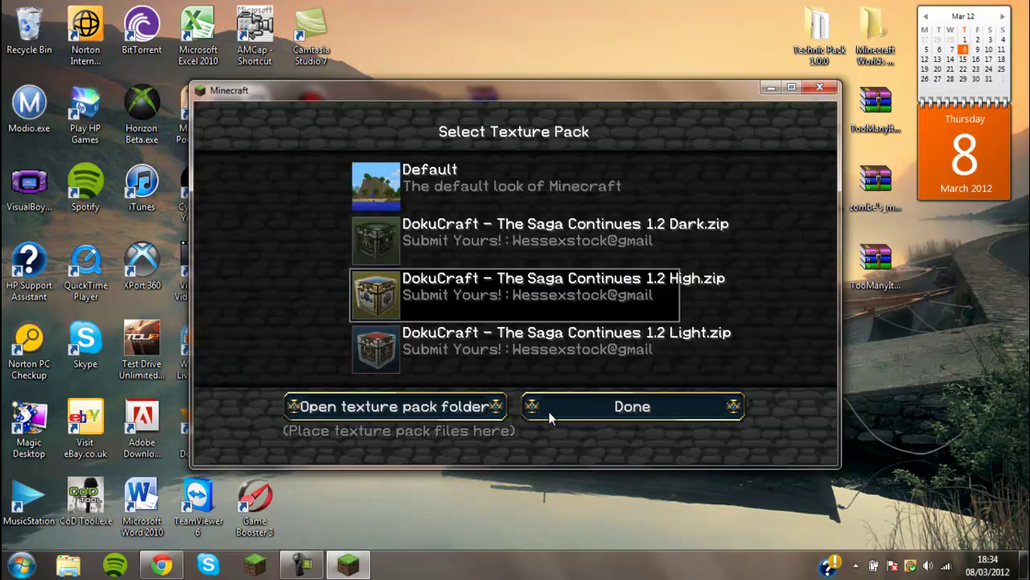
left_click(556, 362)
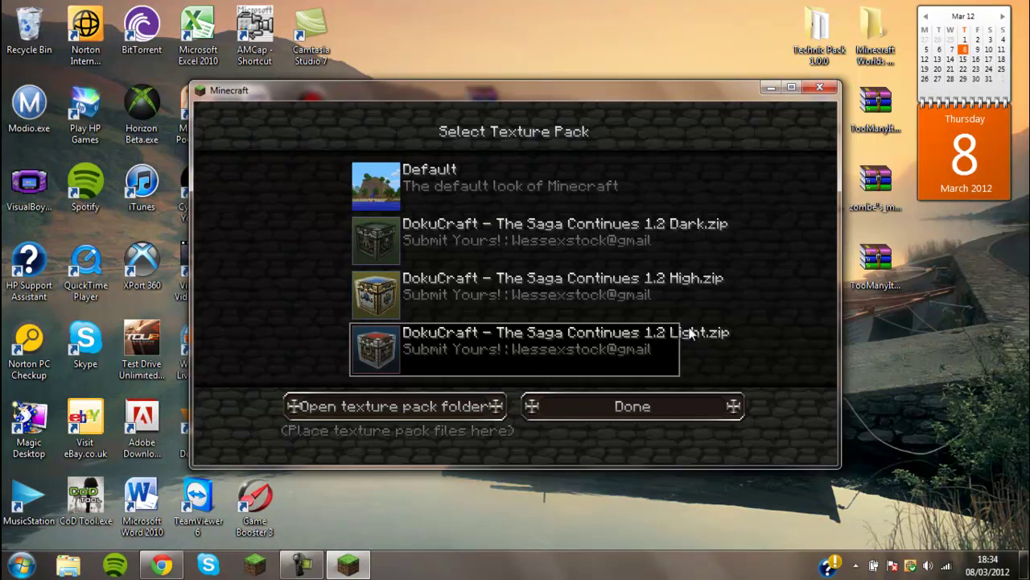
key("Escape")
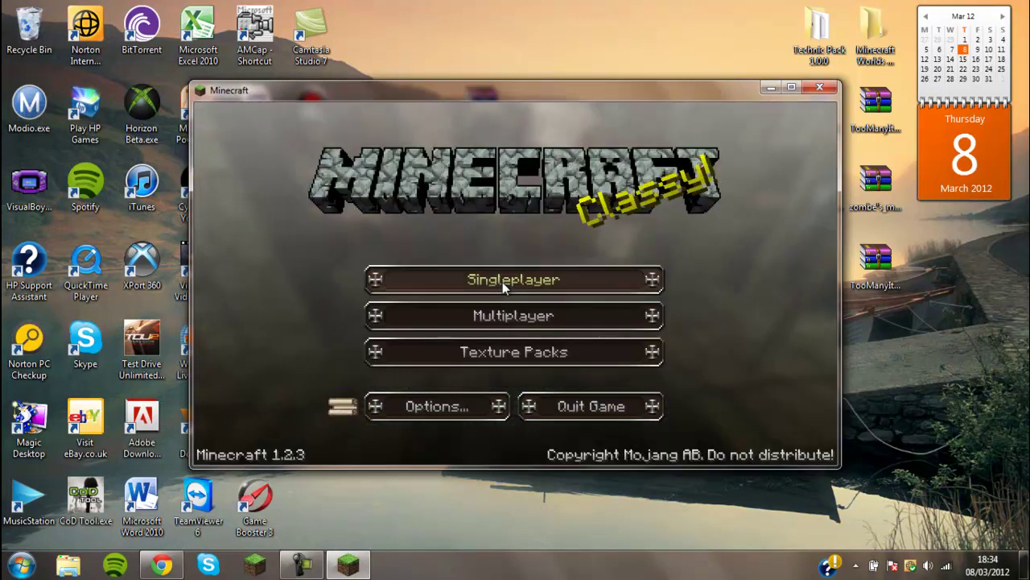
Open the singleplayer survival world "Jungle world!".
left_click(514, 279)
left_click(462, 177)
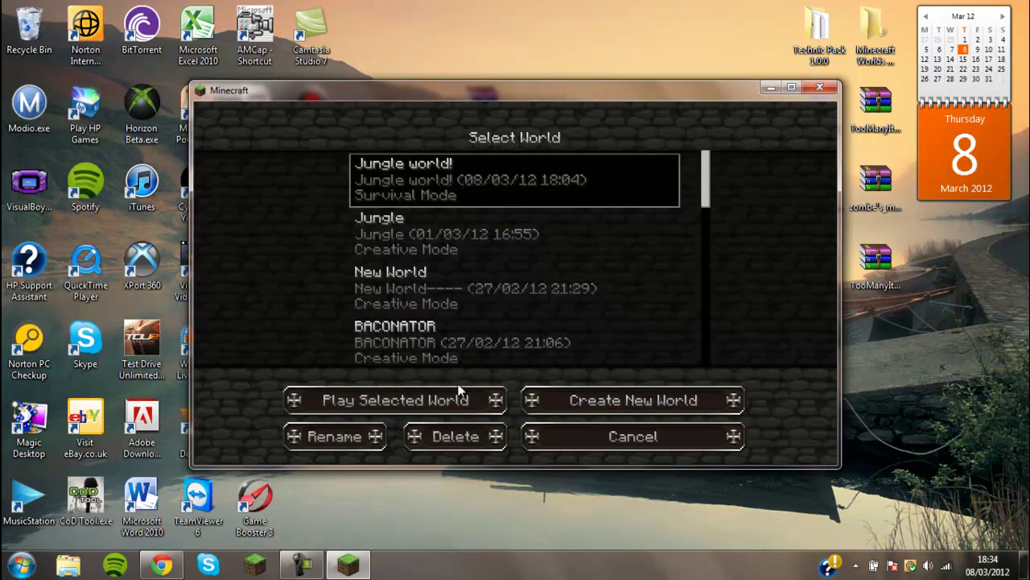
left_click(458, 391)
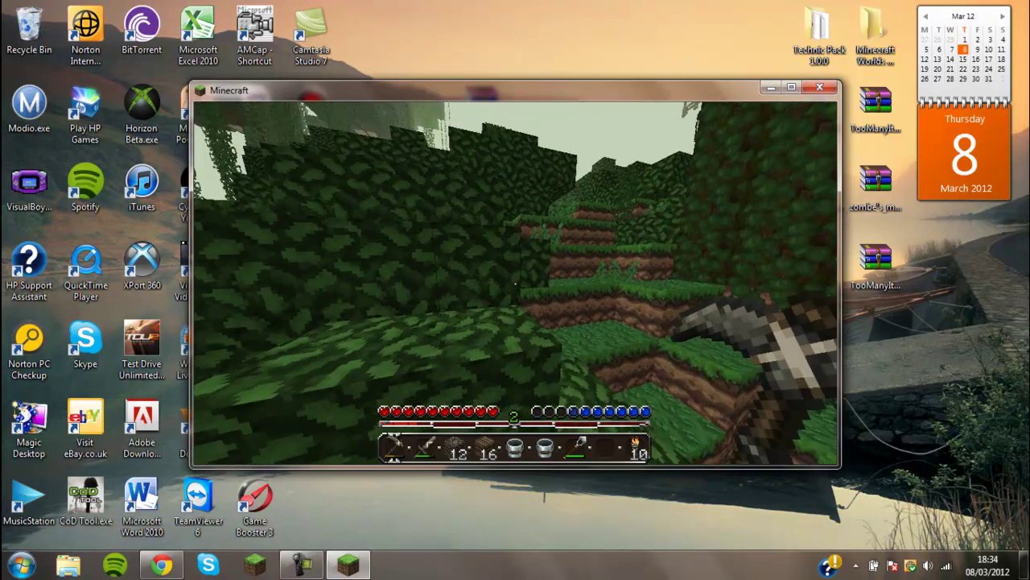
Examine the texture pack on the jungle canopy, the held torch, shovel and bucket, and the inventory screen.
key("w")
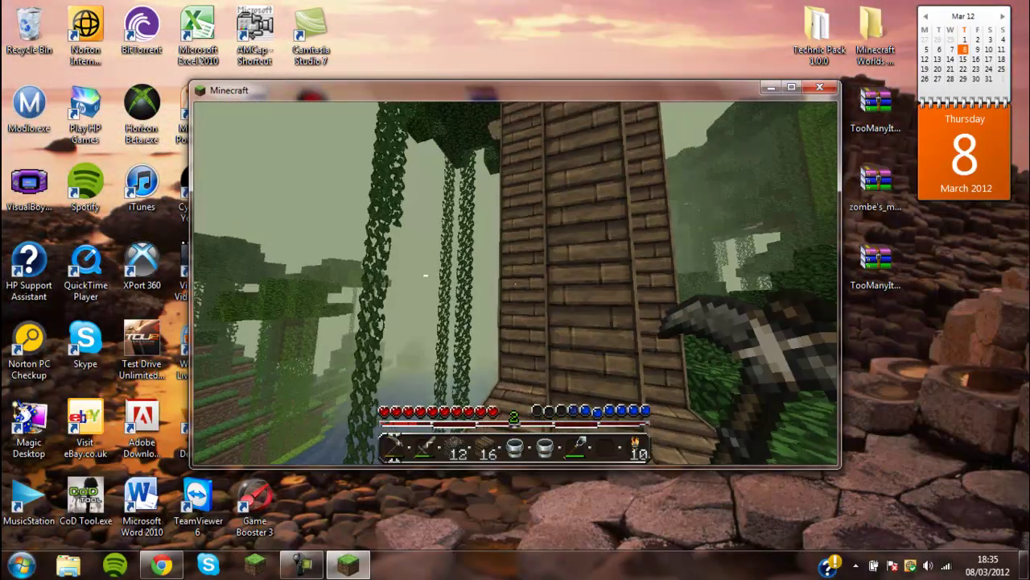
key("9")
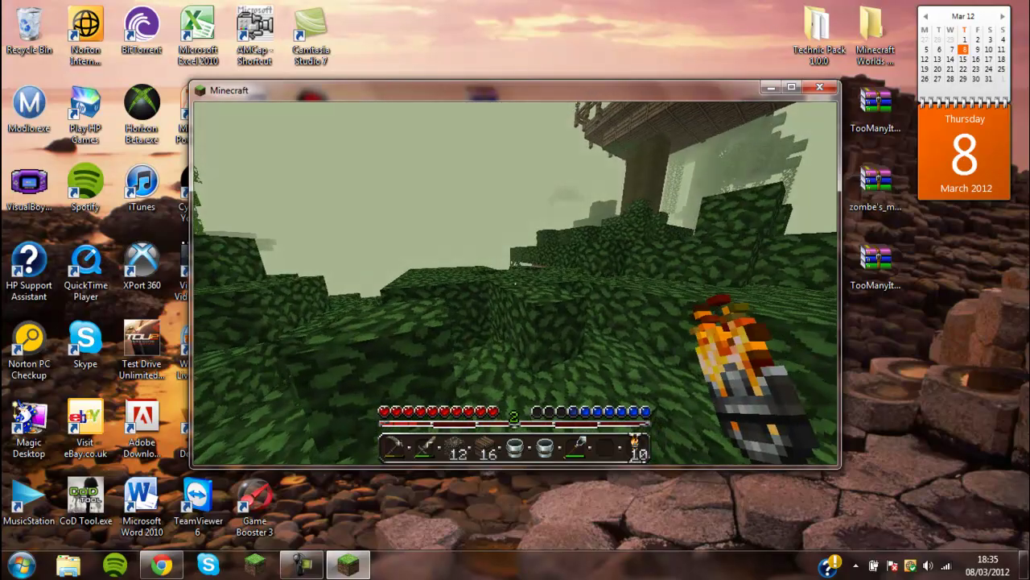
scroll(515, 284, "up", 2)
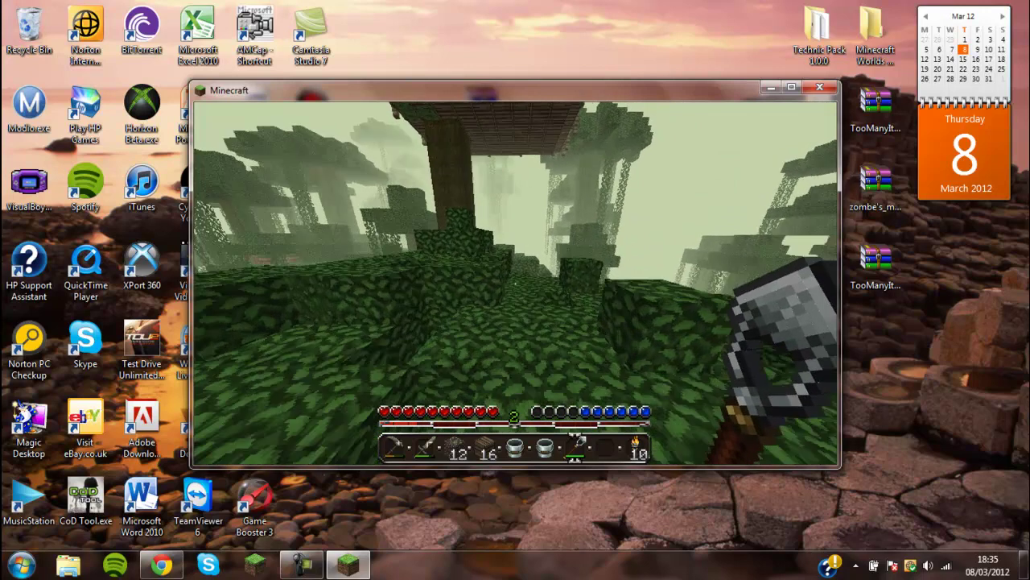
scroll(515, 283, "up", 2)
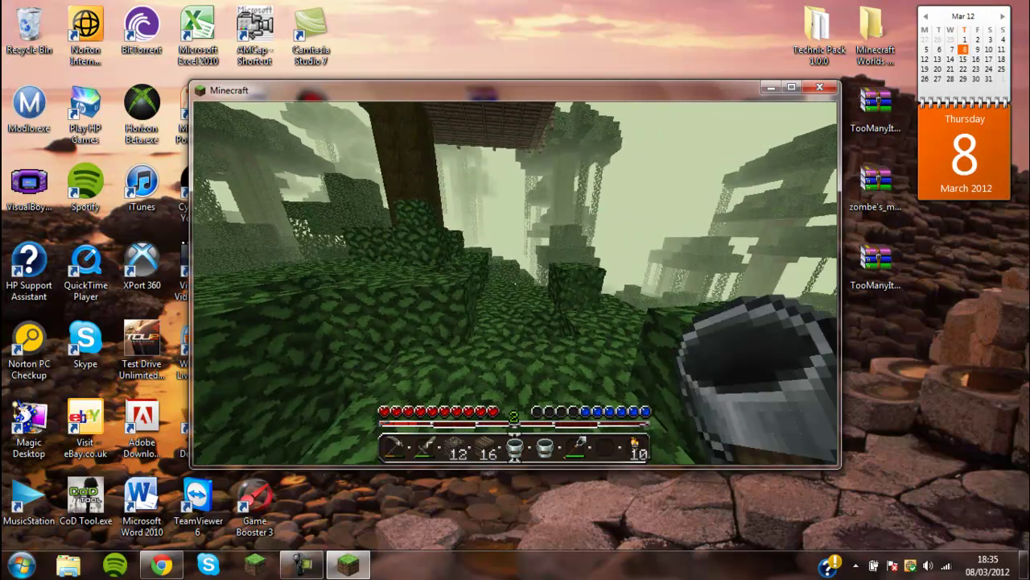
key("e")
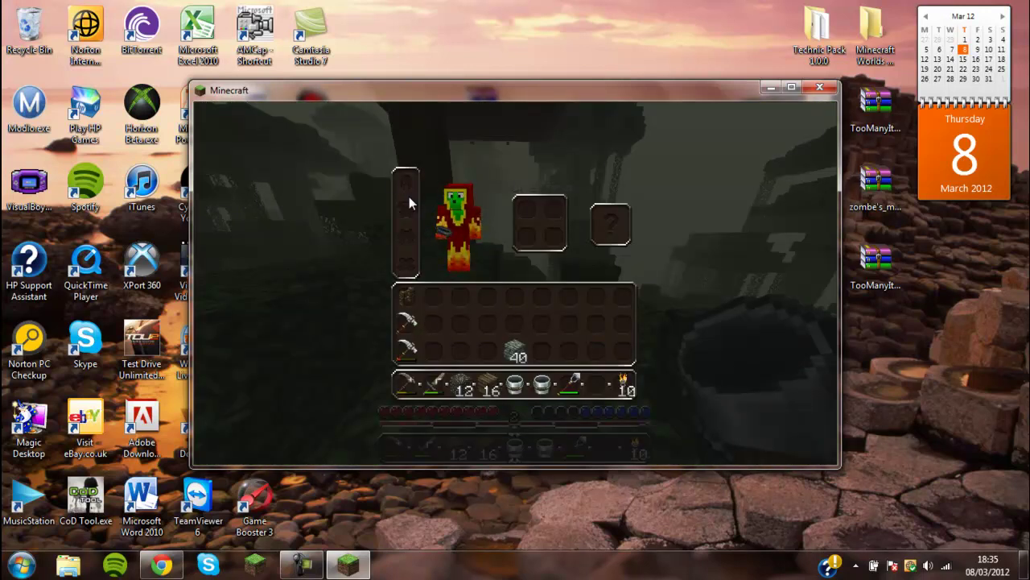
key("e")
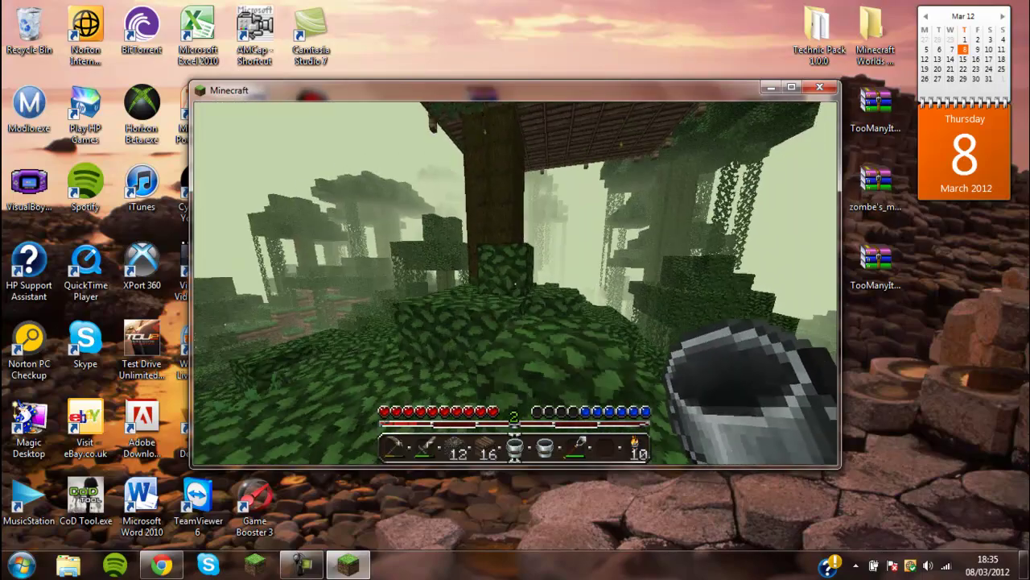
Walk across the treetops to the wooden tower and go through its door to examine the textures inside.
key("w")
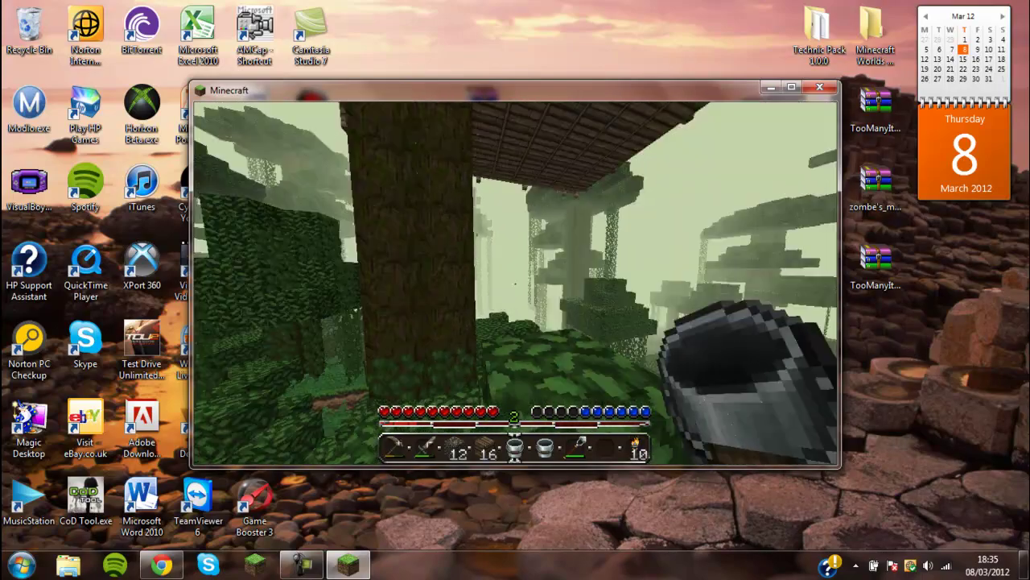
key("w")
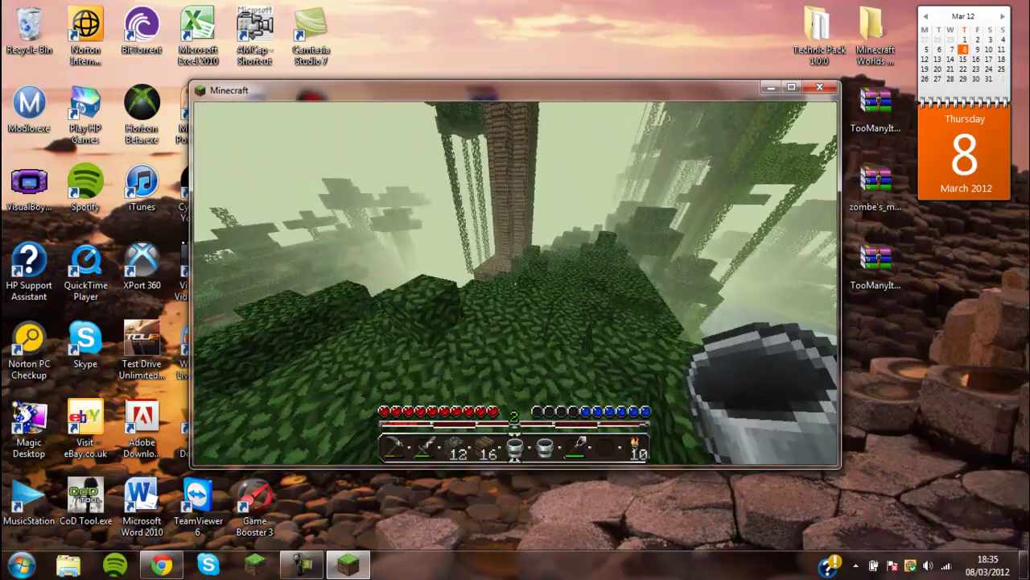
key("w")
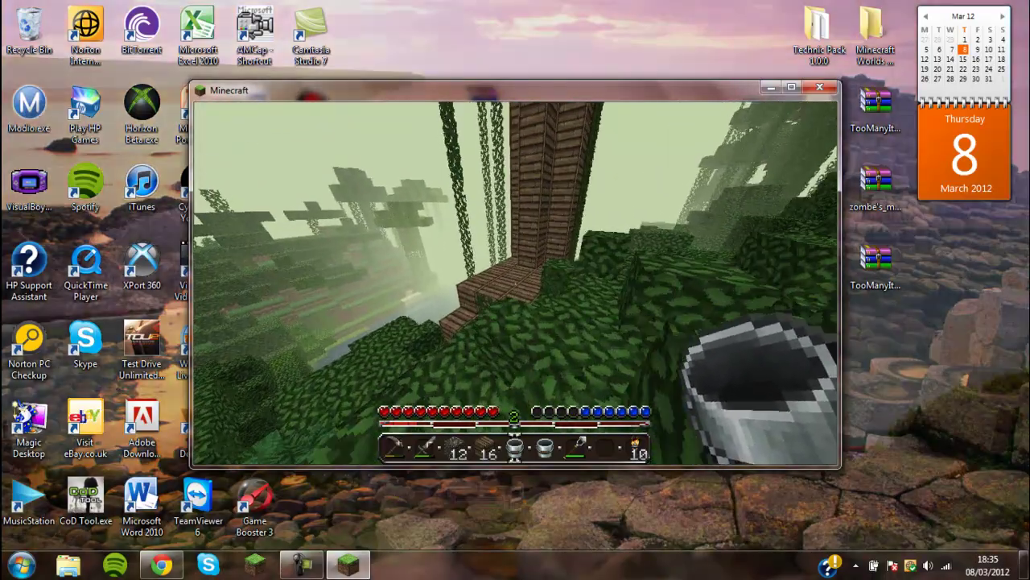
key("w")
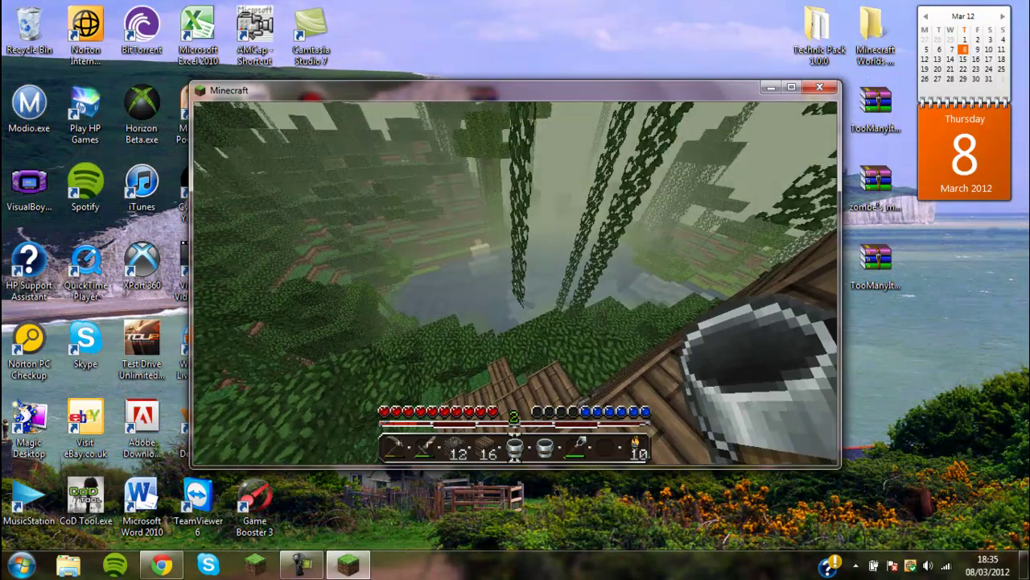
key("w")
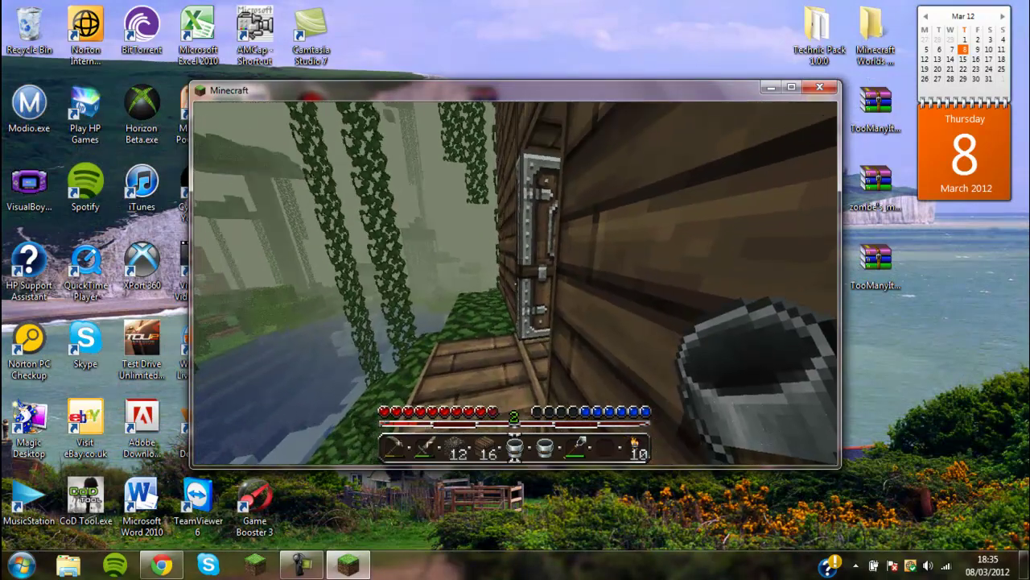
key("w")
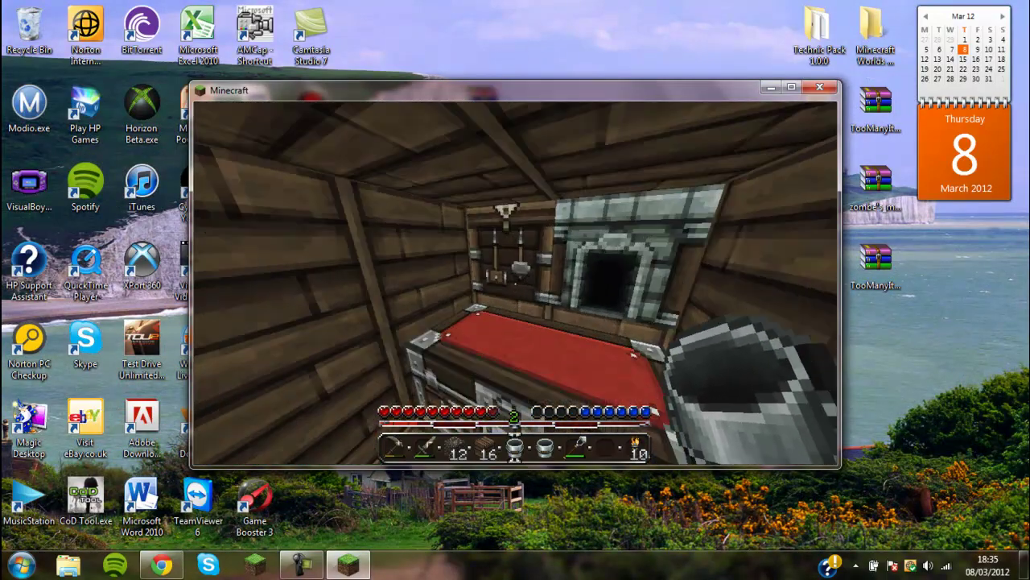